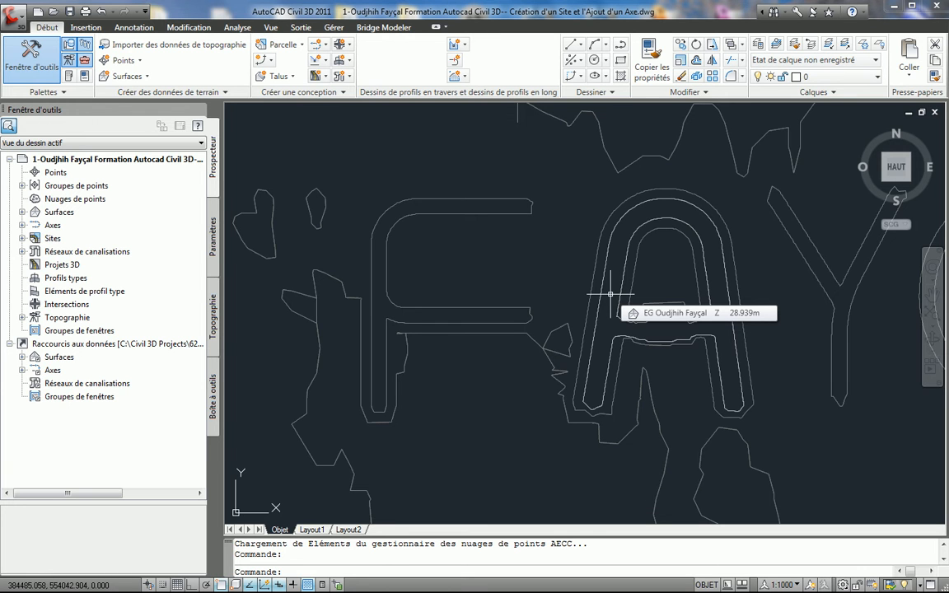
Examine the Sites collection, including Site 1 and its Axes categories.
{"action": "scroll", "coordinate": [610, 293], "scroll_direction": "down", "scroll_amount": 4}
{"action": "scroll", "coordinate": [499, 297], "scroll_direction": "up", "scroll_amount": 4}
{"action": "middle_click_drag", "start_coordinate": [428, 293], "coordinate": [423, 291]}
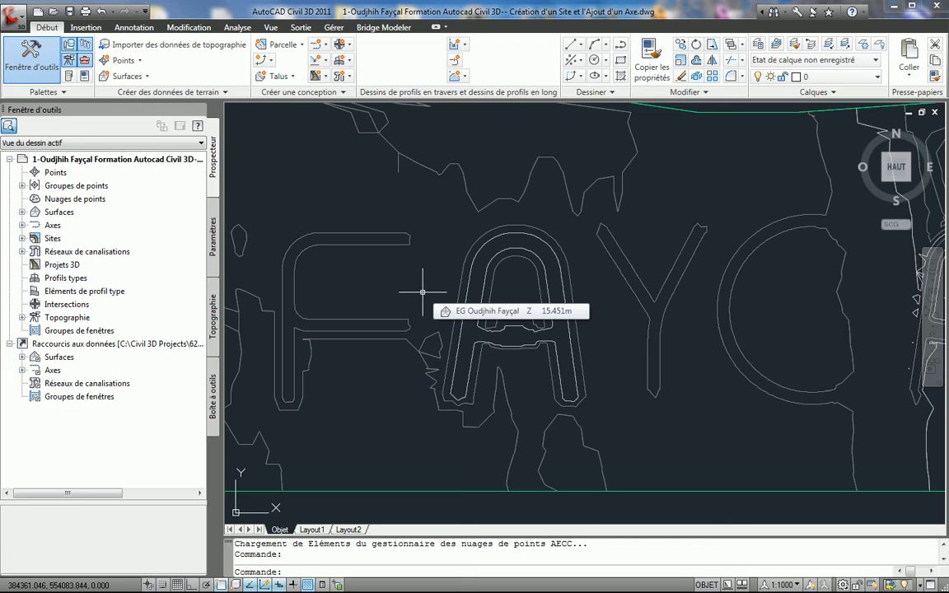
{"action": "left_click", "coordinate": [422, 291]}
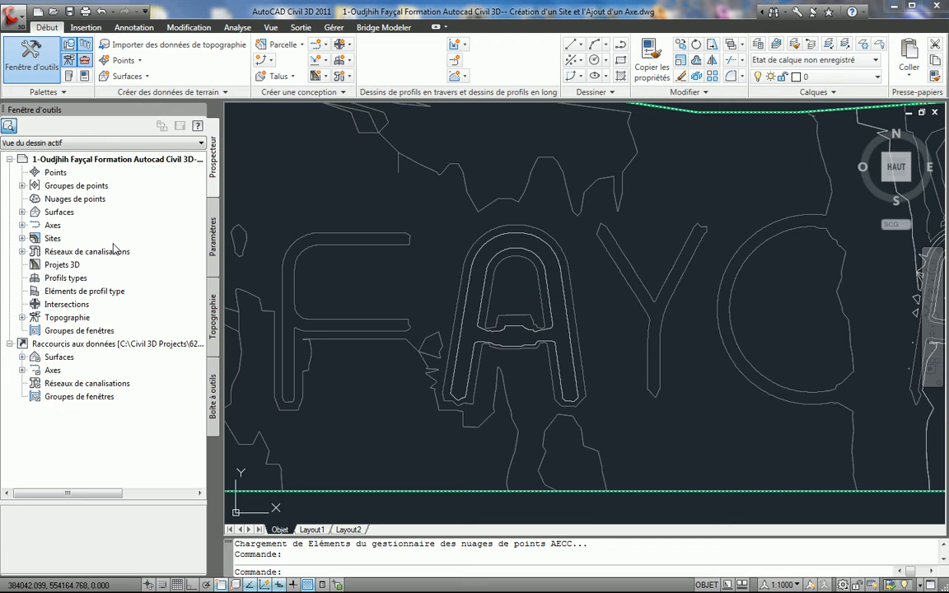
{"action": "left_click", "coordinate": [22, 238]}
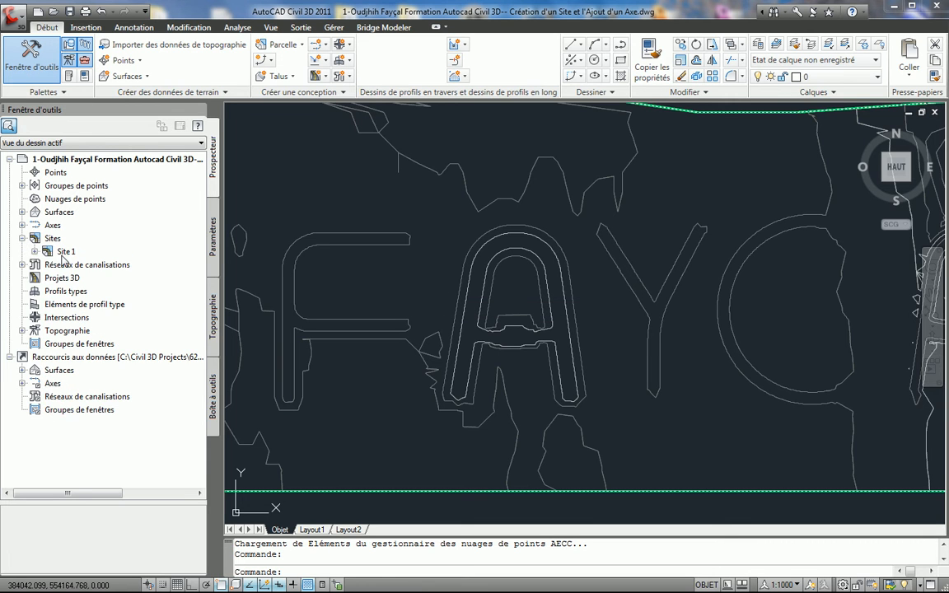
{"action": "left_click", "coordinate": [37, 252]}
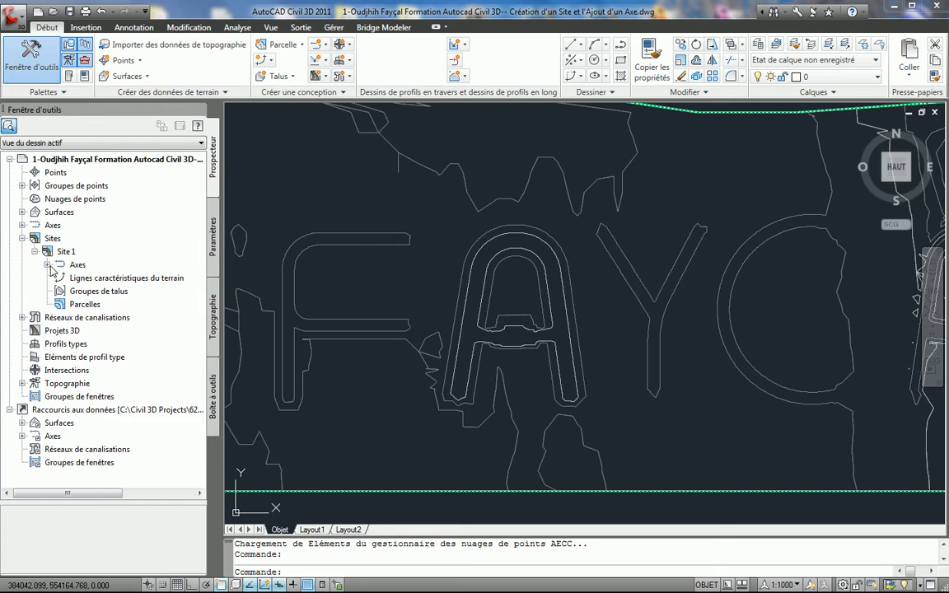
{"action": "left_click", "coordinate": [47, 265]}
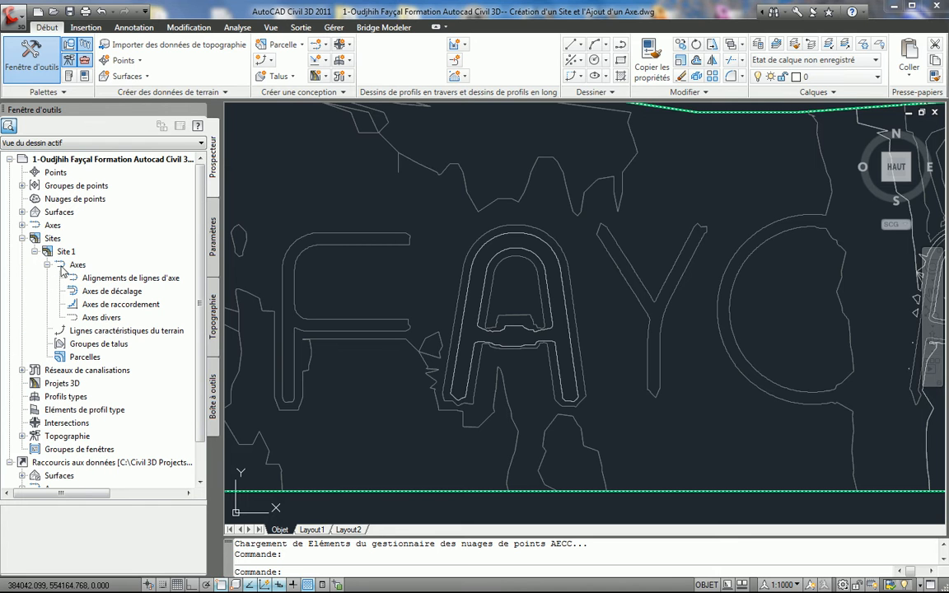
{"action": "left_click", "coordinate": [36, 252]}
Create a new site named "Site" followed by the author's full name, reviewing its 3D geometry and numbering properties.
{"action": "right_click", "coordinate": [62, 228]}
{"action": "right_click", "coordinate": [51, 239]}
{"action": "left_click", "coordinate": [71, 249]}
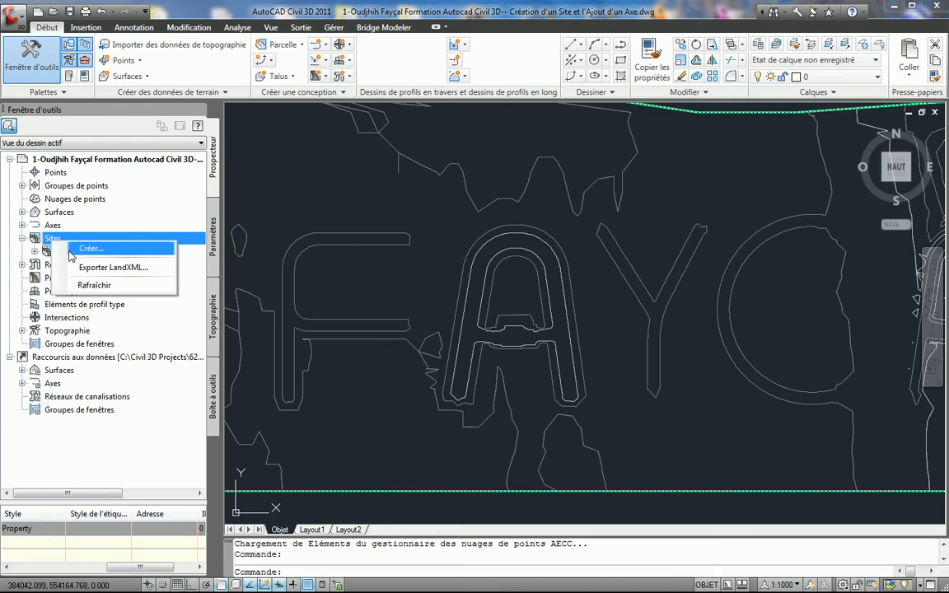
{"action": "type", "text": "Oudjhih Fayçal"}
{"action": "left_click", "coordinate": [277, 189]}
{"action": "type", "text": "Site"}
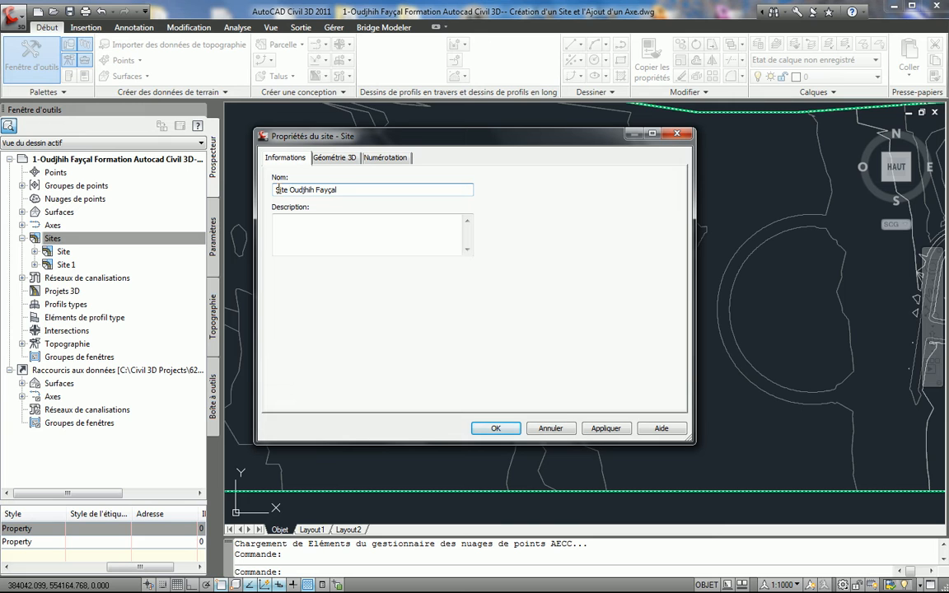
{"action": "left_click", "coordinate": [355, 158]}
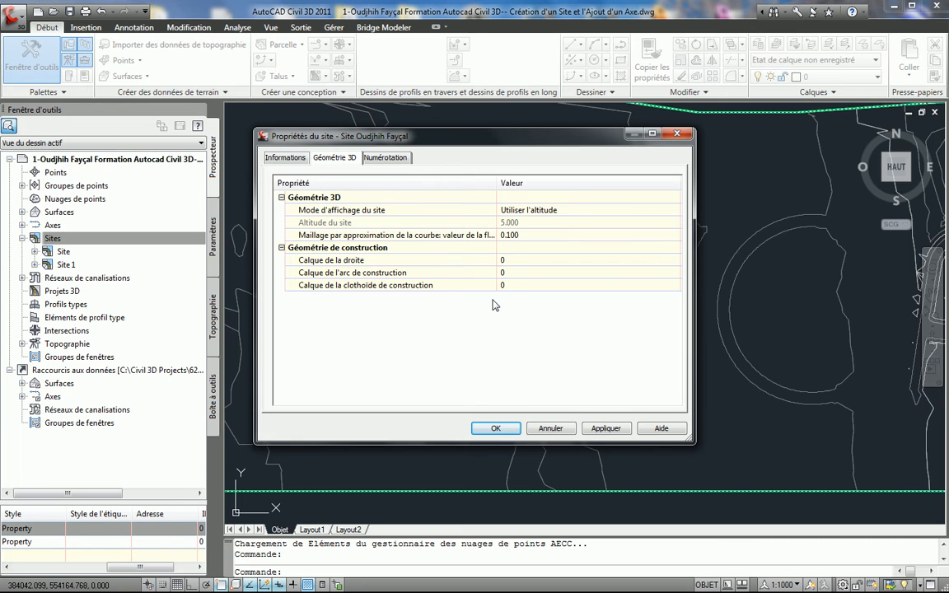
{"action": "left_click", "coordinate": [378, 160]}
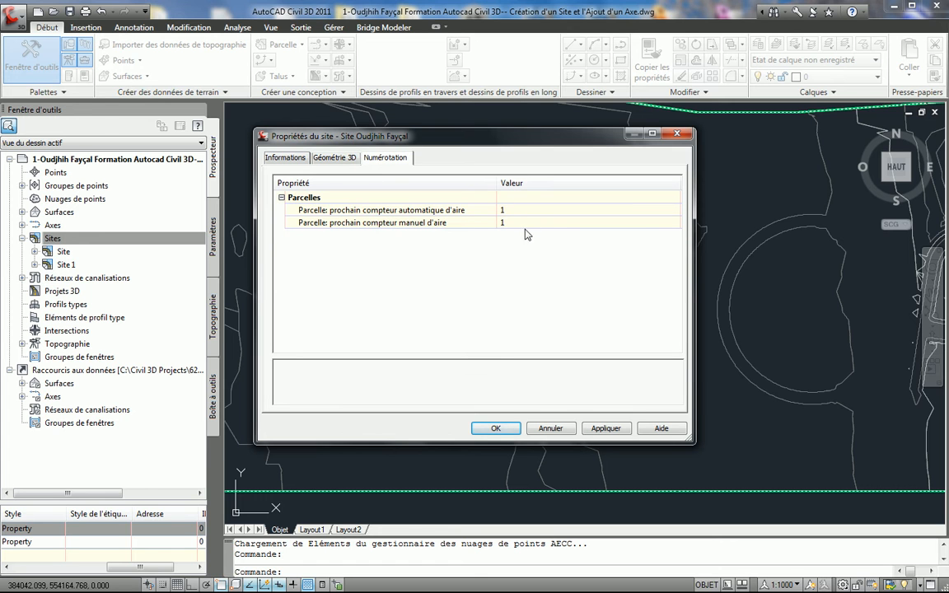
{"action": "left_click", "coordinate": [496, 428]}
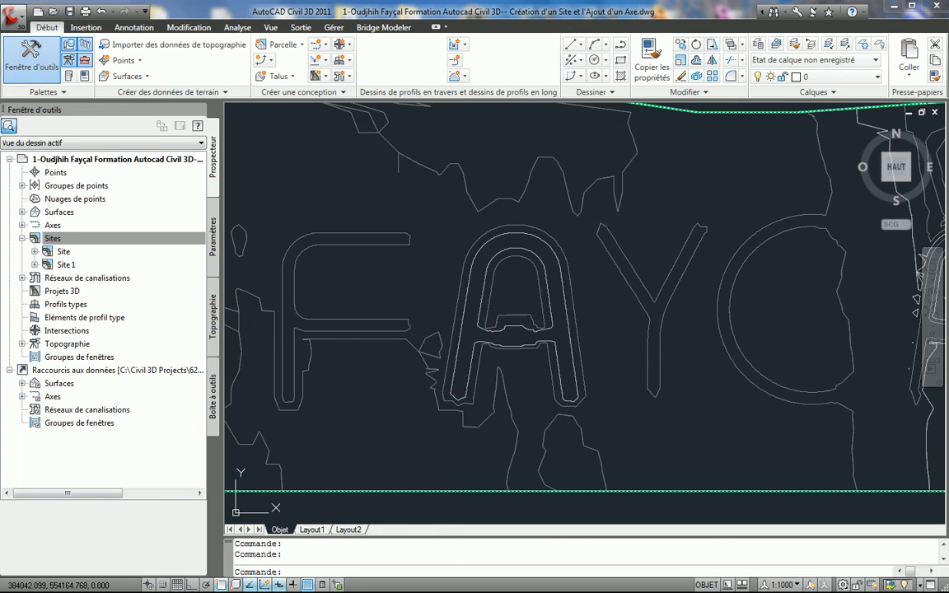
Thaw the A-BLDG layer so the rectangle inside the letter F is displayed.
{"action": "mouse_move", "coordinate": [367, 300]}
{"action": "middle_mouse_down"}
{"action": "mouse_move", "coordinate": [409, 309]}
{"action": "mouse_move", "coordinate": [416, 298]}
{"action": "middle_mouse_up"}
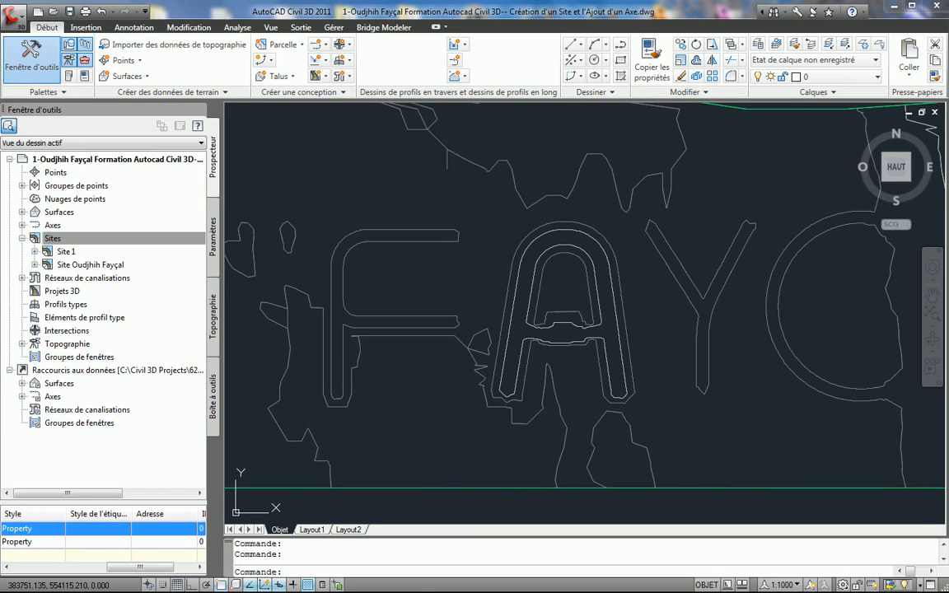
{"action": "left_click", "coordinate": [824, 77]}
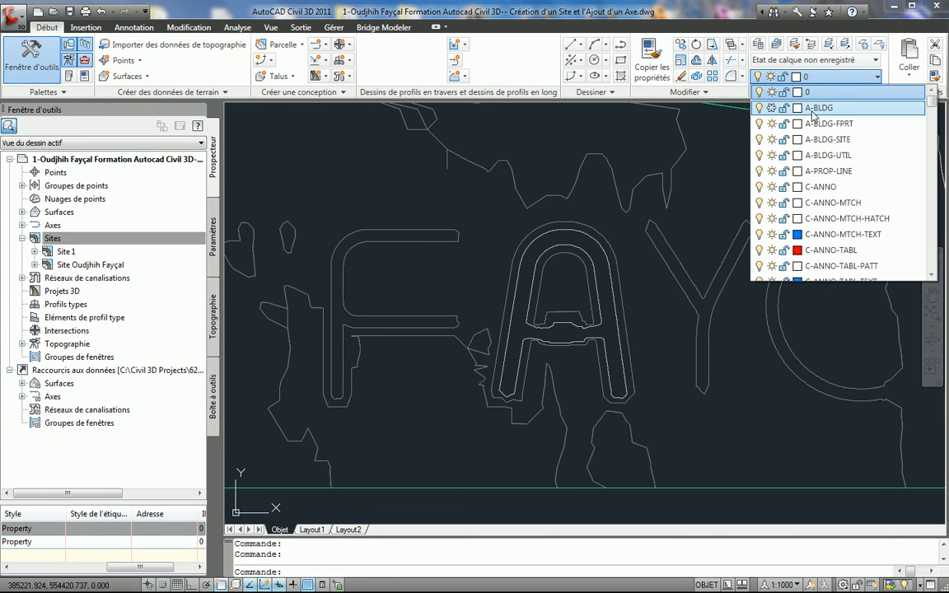
{"action": "left_click", "coordinate": [462, 274]}
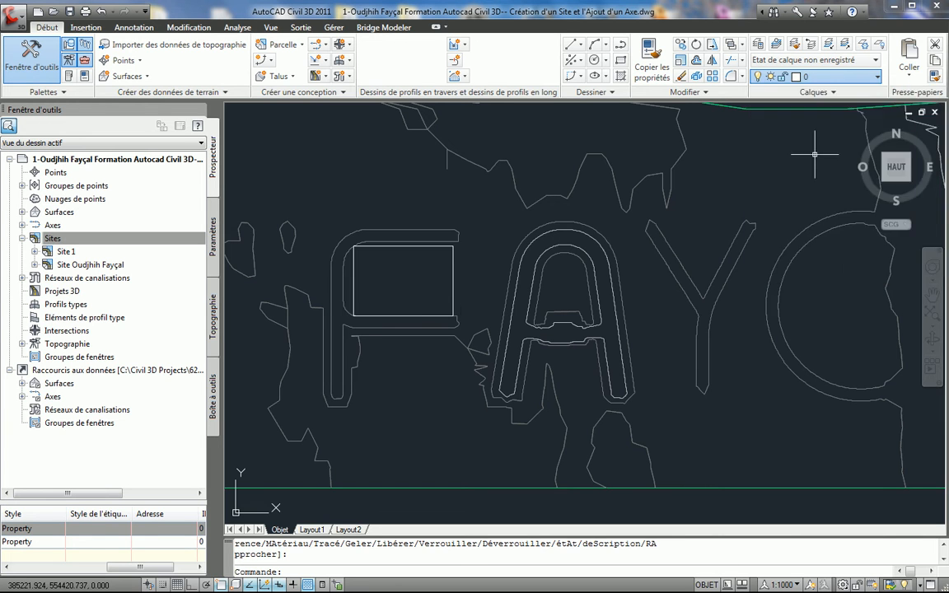
{"action": "key", "text": "Escape"}
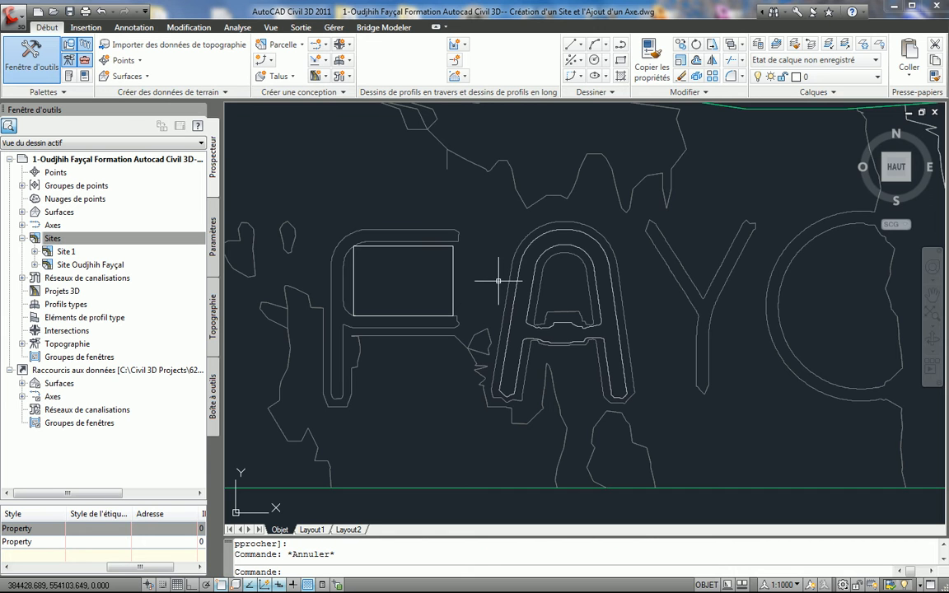
Create a parcel from the rectangle inside the letter F in the new site, erasing the existing entity.
{"action": "scroll", "coordinate": [482, 280], "scroll_direction": "up", "scroll_amount": 3}
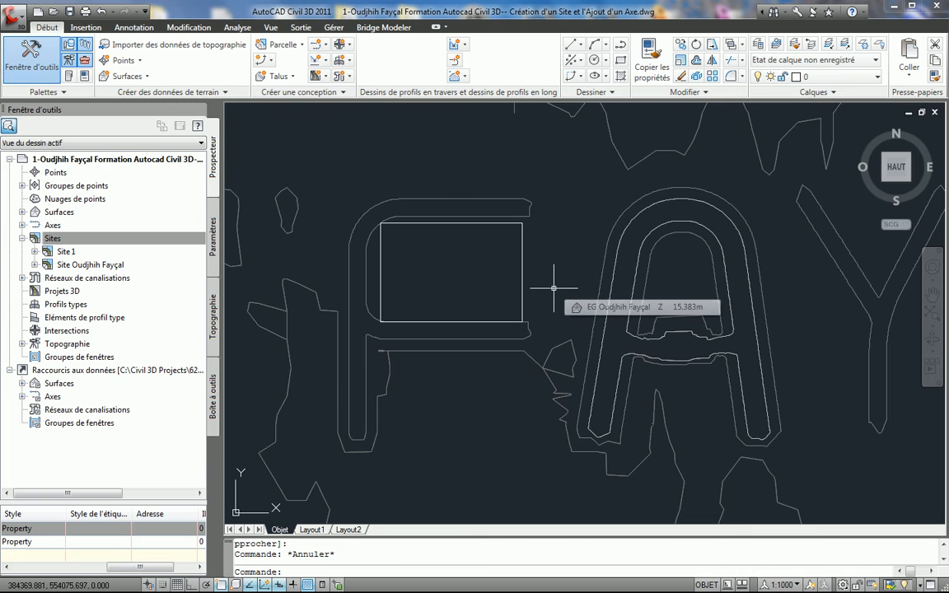
{"action": "left_click", "coordinate": [280, 44]}
{"action": "left_click", "coordinate": [320, 95]}
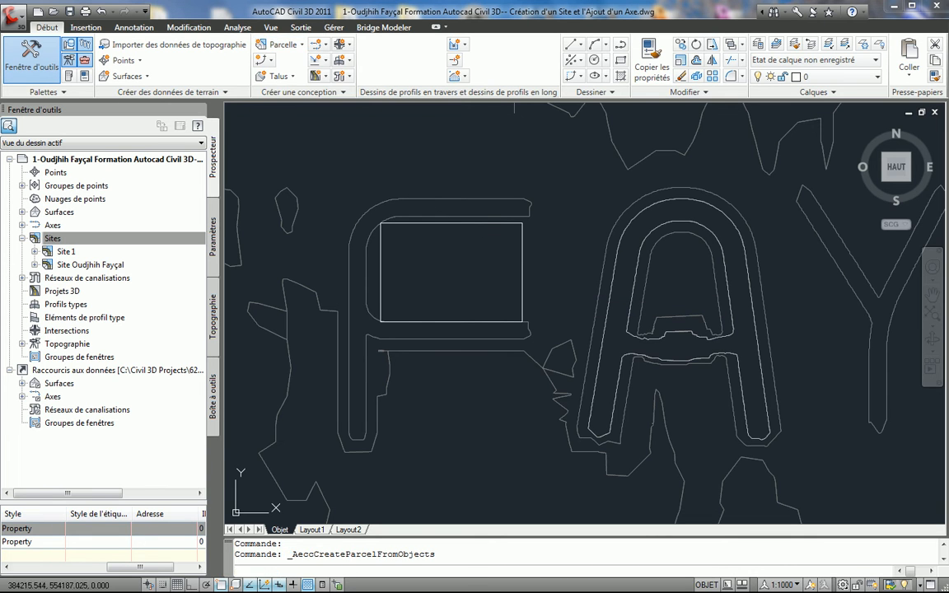
{"action": "left_click", "coordinate": [489, 221]}
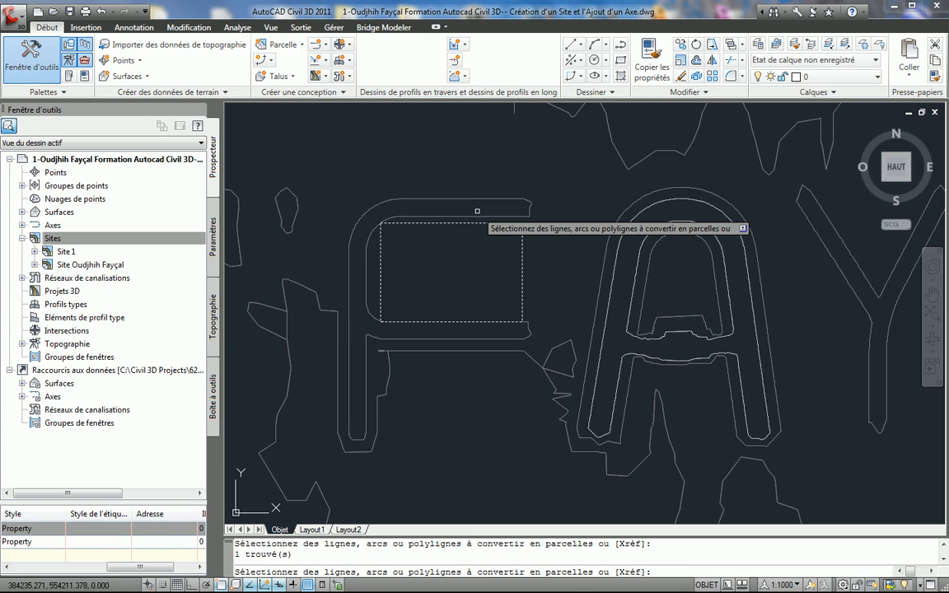
{"action": "key", "text": "Return"}
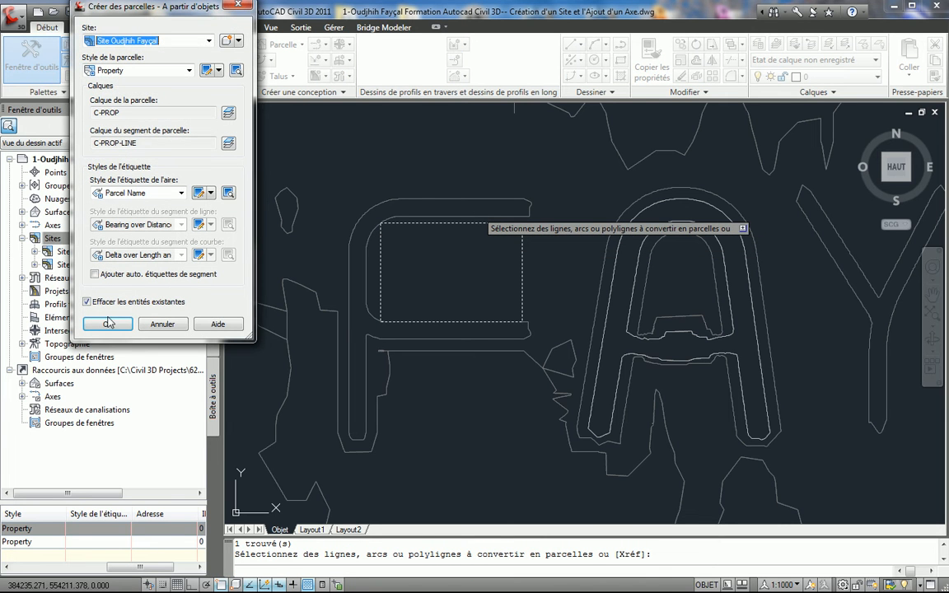
{"action": "left_click", "coordinate": [108, 323]}
{"action": "scroll", "coordinate": [496, 329], "scroll_direction": "up", "scroll_amount": 3}
{"action": "key", "text": "Escape"}
{"action": "key", "text": "Escape"}
{"action": "mouse_move", "coordinate": [498, 314]}
{"action": "middle_mouse_down"}
{"action": "mouse_move", "coordinate": [546, 318]}
{"action": "mouse_move", "coordinate": [517, 368]}
{"action": "middle_mouse_up"}
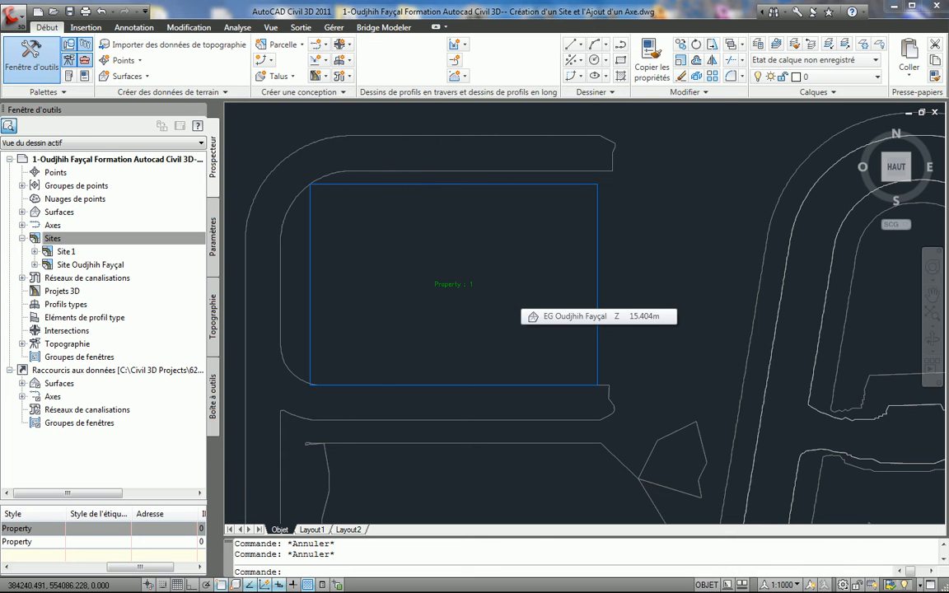
Create an alignment by layout, named "Alignment - " plus the author's full name, with the _No Labels label set.
{"action": "scroll", "coordinate": [451, 248], "scroll_direction": "down", "scroll_amount": 4}
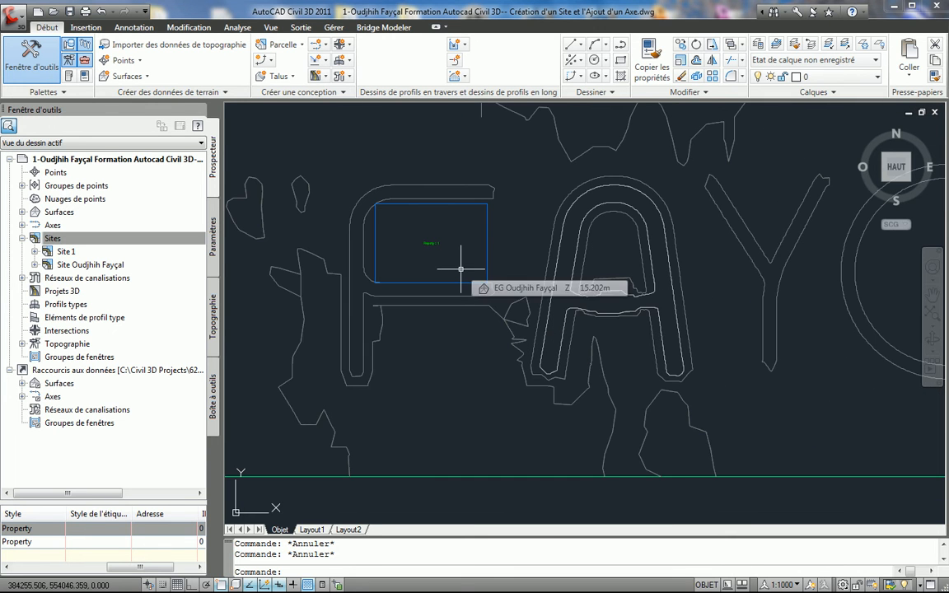
{"action": "scroll", "coordinate": [460, 264], "scroll_direction": "up", "scroll_amount": 2}
{"action": "middle_click_drag", "start_coordinate": [462, 263], "coordinate": [582, 292]}
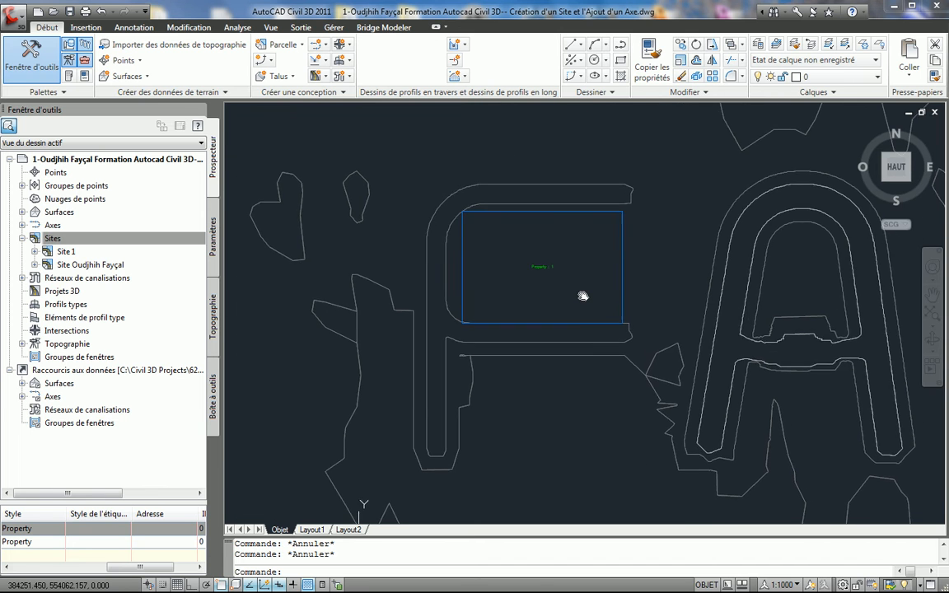
{"action": "scroll", "coordinate": [595, 302], "scroll_direction": "up", "scroll_amount": 2}
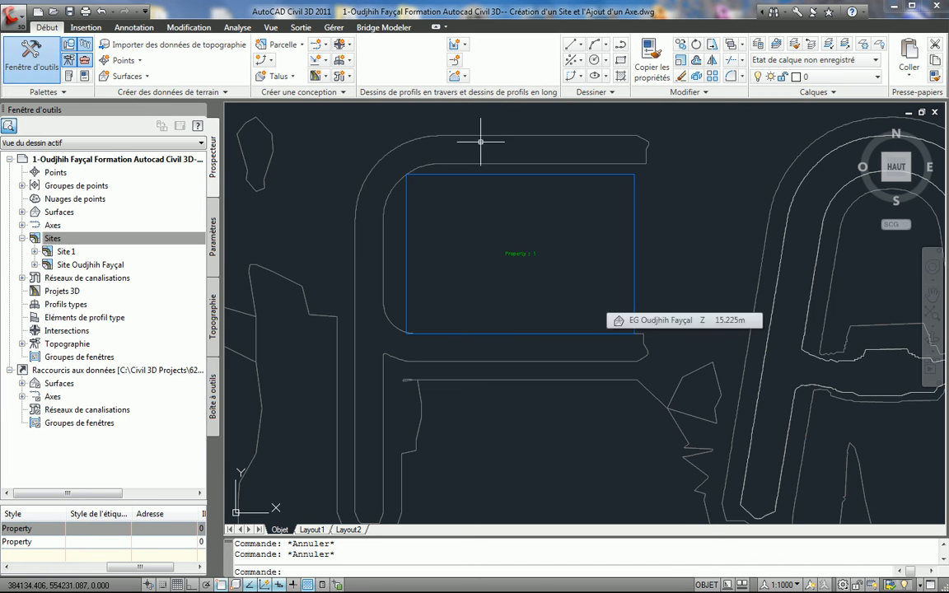
{"action": "left_click", "coordinate": [316, 49]}
{"action": "left_click", "coordinate": [293, 60]}
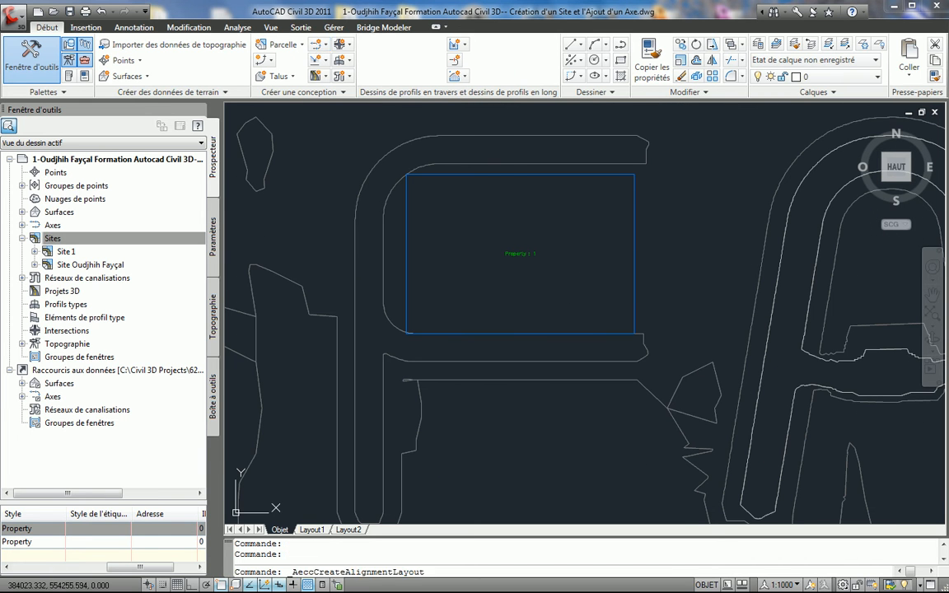
{"action": "left_click_drag", "start_coordinate": [504, 118], "coordinate": [414, 118]}
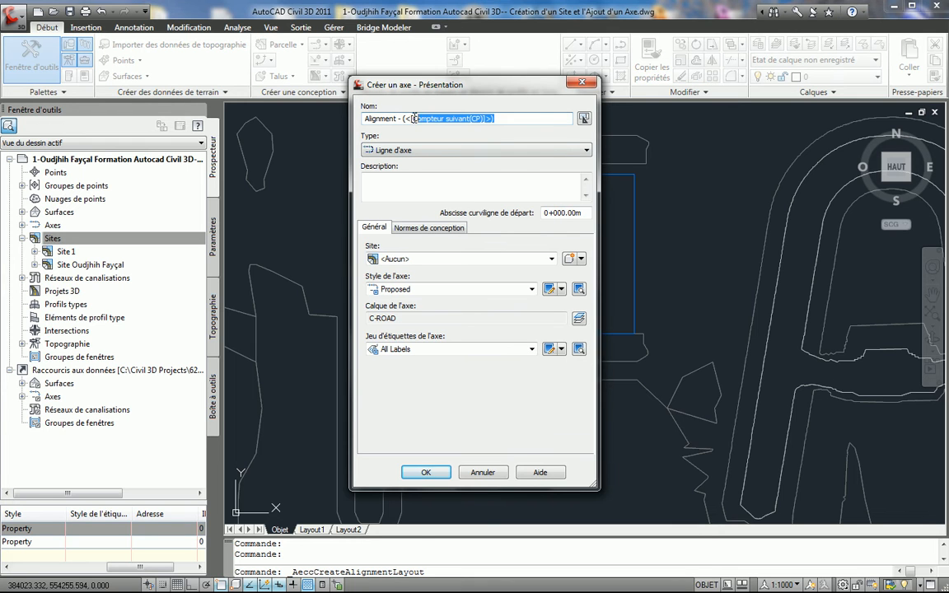
{"action": "type", "text": "Oudjhih Fayçal"}
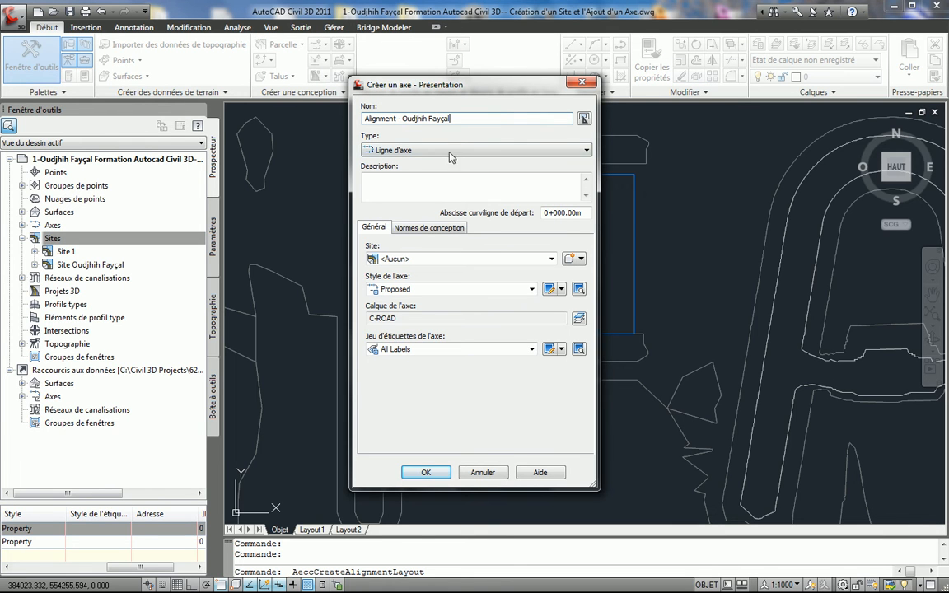
{"action": "left_click", "coordinate": [411, 349]}
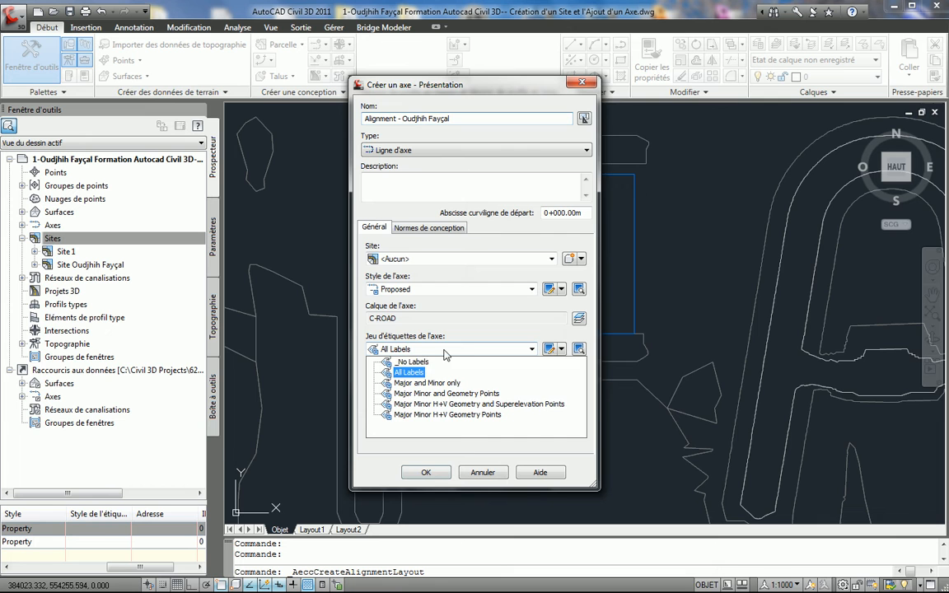
{"action": "left_click", "coordinate": [395, 361]}
{"action": "left_click", "coordinate": [426, 473]}
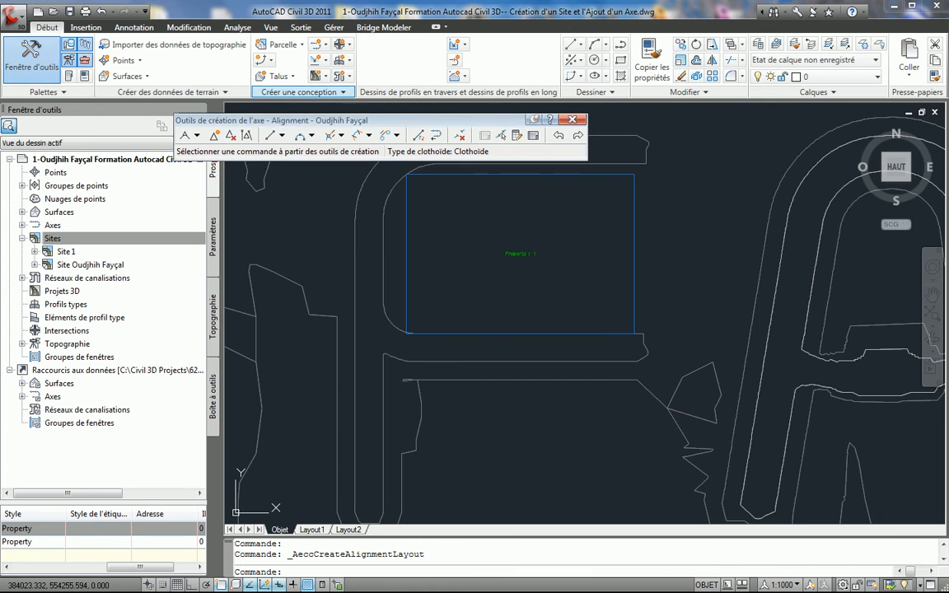
Draw a two-point fixed line about 250 m long between the midpoints of the parcel's west and east sides.
{"action": "left_click", "coordinate": [272, 136]}
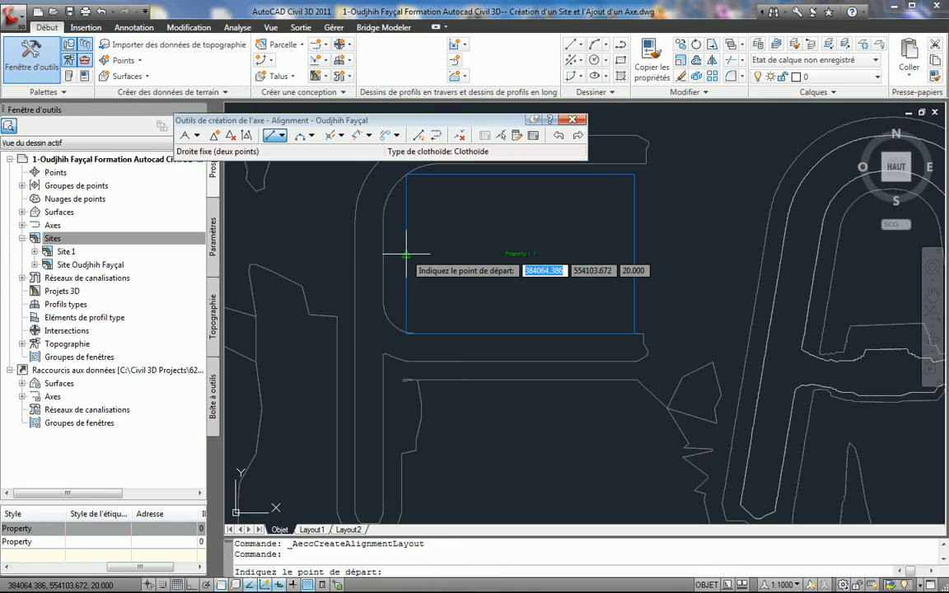
{"action": "left_click", "coordinate": [406, 254]}
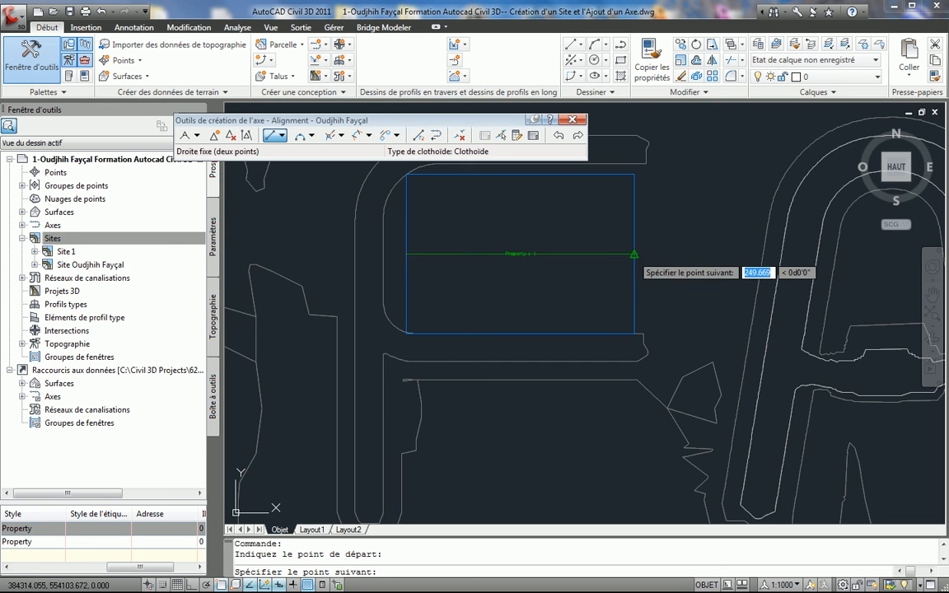
{"action": "left_click", "coordinate": [634, 253]}
{"action": "key", "text": "Return"}
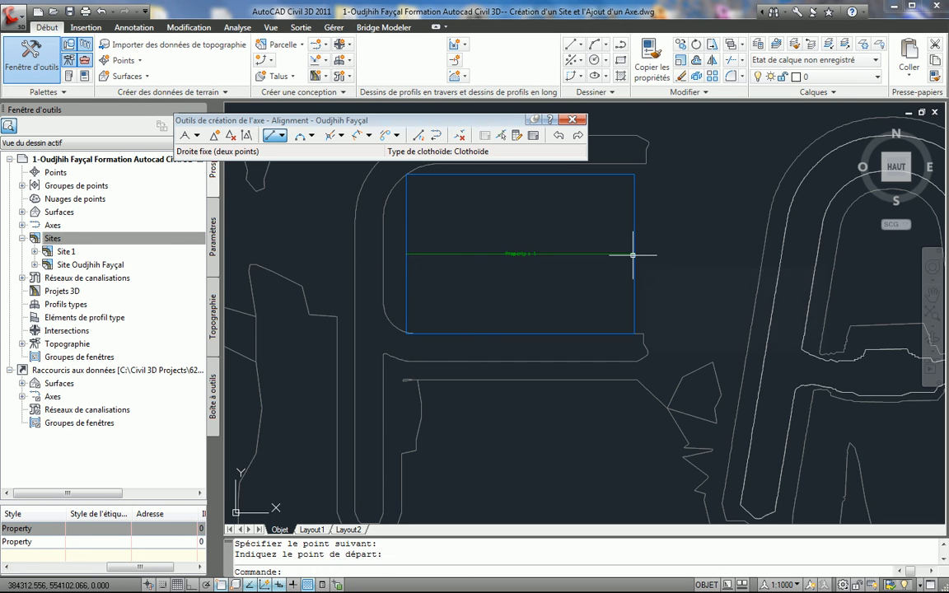
{"action": "left_click", "coordinate": [572, 119]}
{"action": "scroll", "coordinate": [495, 276], "scroll_direction": "up", "scroll_amount": 3}
{"action": "middle_click_drag", "start_coordinate": [494, 276], "coordinate": [494, 299]}
{"action": "middle_click_drag", "start_coordinate": [537, 277], "coordinate": [496, 315]}
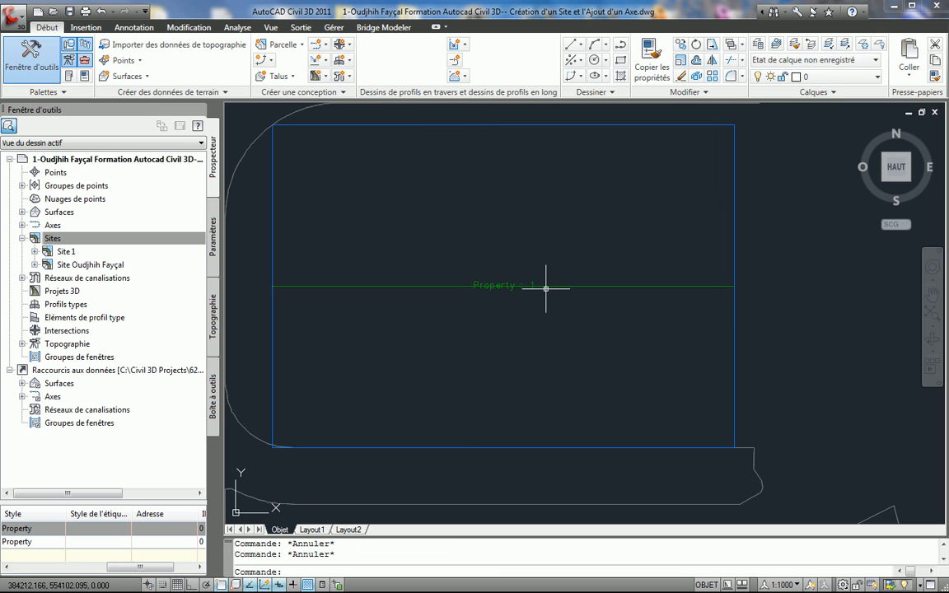
Delete Site 1 from the drawing.
{"action": "right_click", "coordinate": [49, 253]}
{"action": "left_click", "coordinate": [150, 282]}
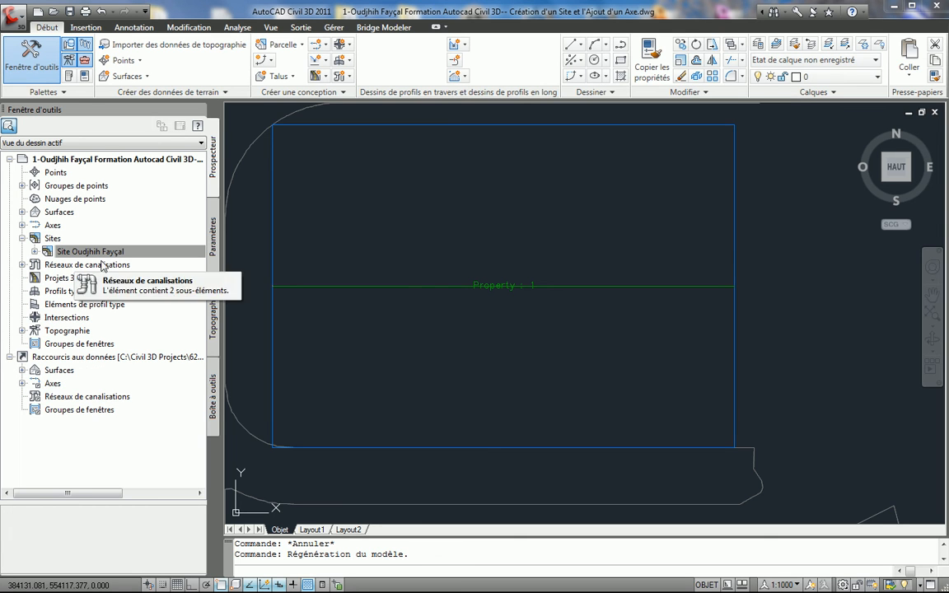
{"action": "scroll", "coordinate": [407, 264], "scroll_direction": "up", "scroll_amount": 2}
{"action": "scroll", "coordinate": [386, 232], "scroll_direction": "down", "scroll_amount": 4}
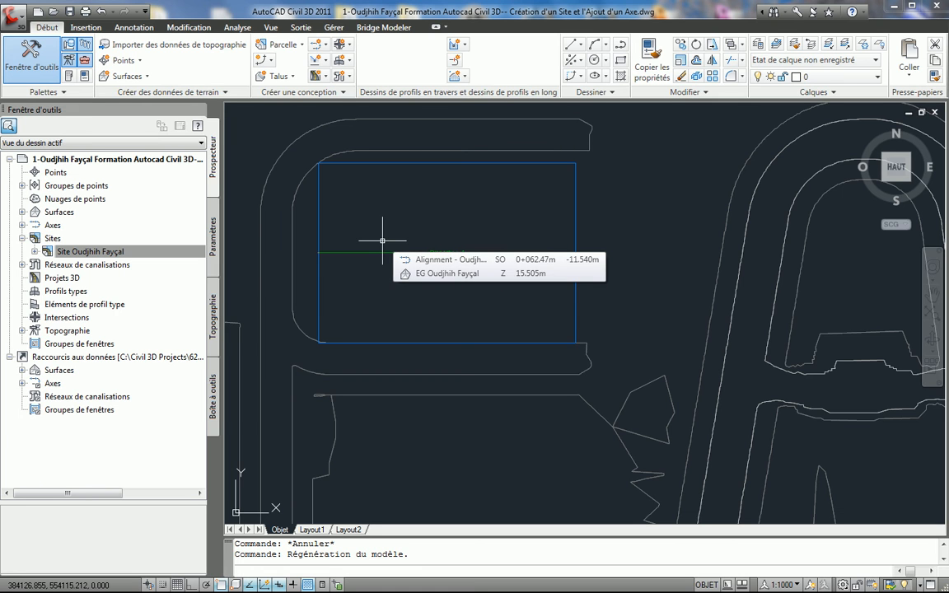
Move the existing centerline alignment from the drawing's general alignments into the remaining site named after the author.
{"action": "left_click", "coordinate": [30, 247]}
{"action": "left_click", "coordinate": [22, 225]}
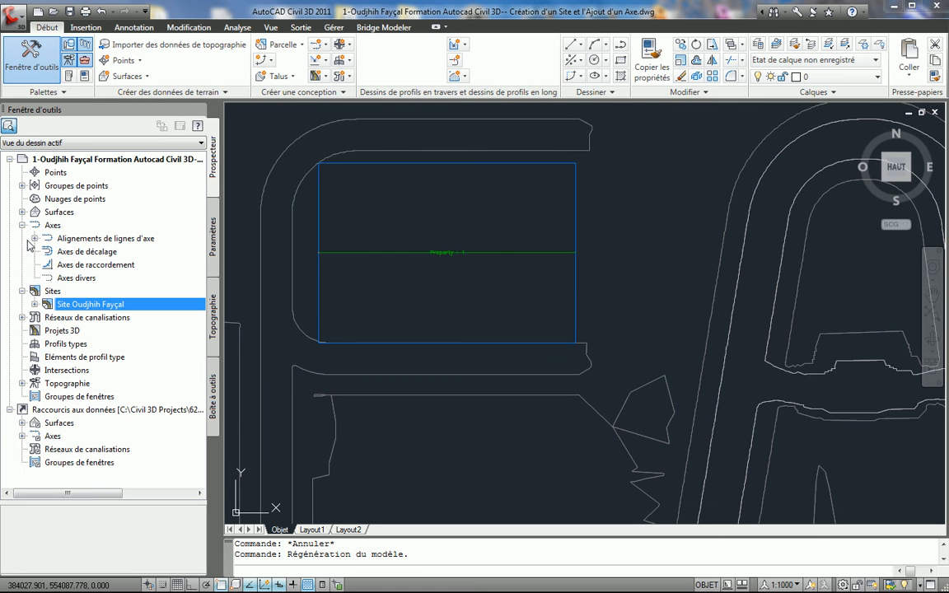
{"action": "left_click", "coordinate": [35, 303]}
{"action": "left_click", "coordinate": [47, 318]}
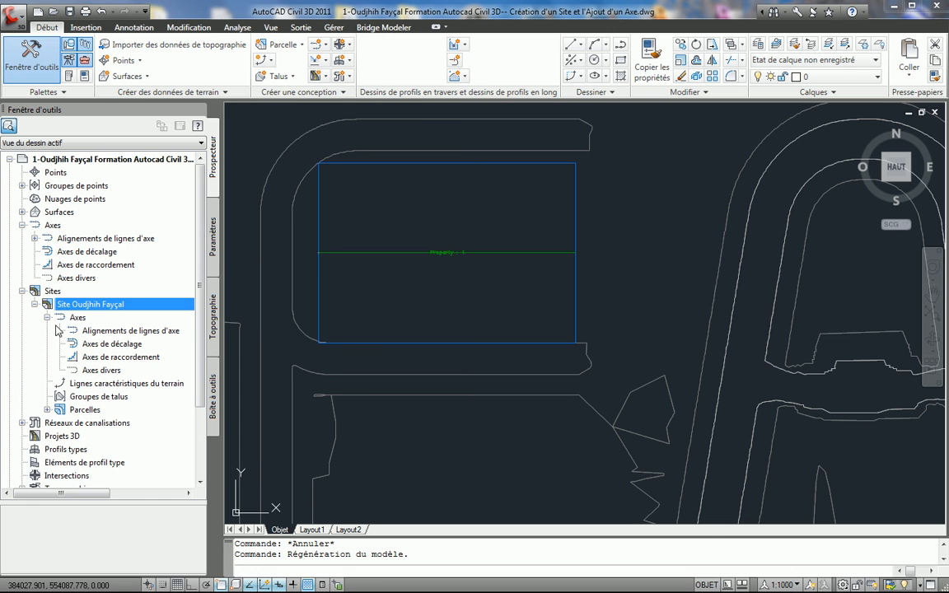
{"action": "left_click", "coordinate": [34, 238]}
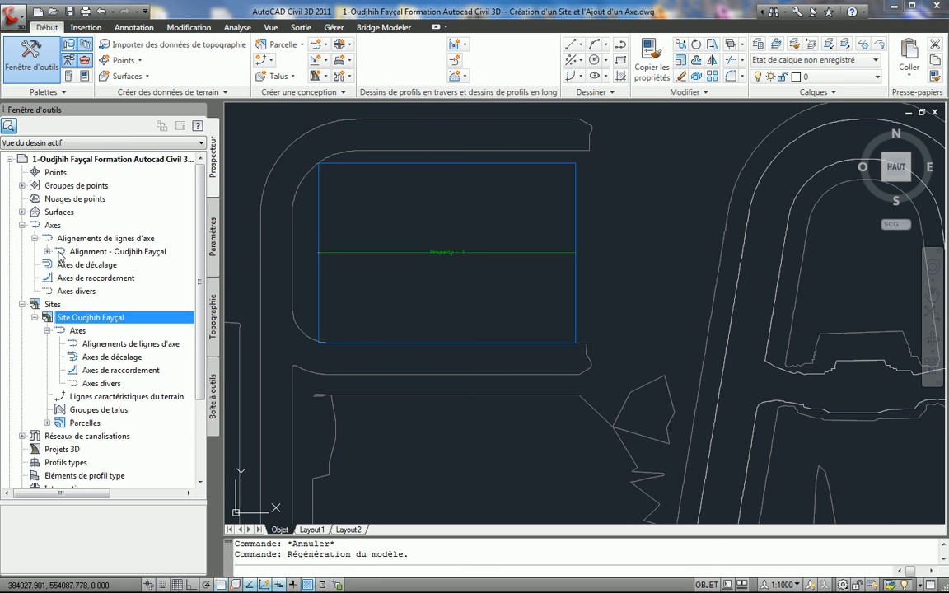
{"action": "double_click", "coordinate": [60, 252]}
{"action": "left_click", "coordinate": [47, 252]}
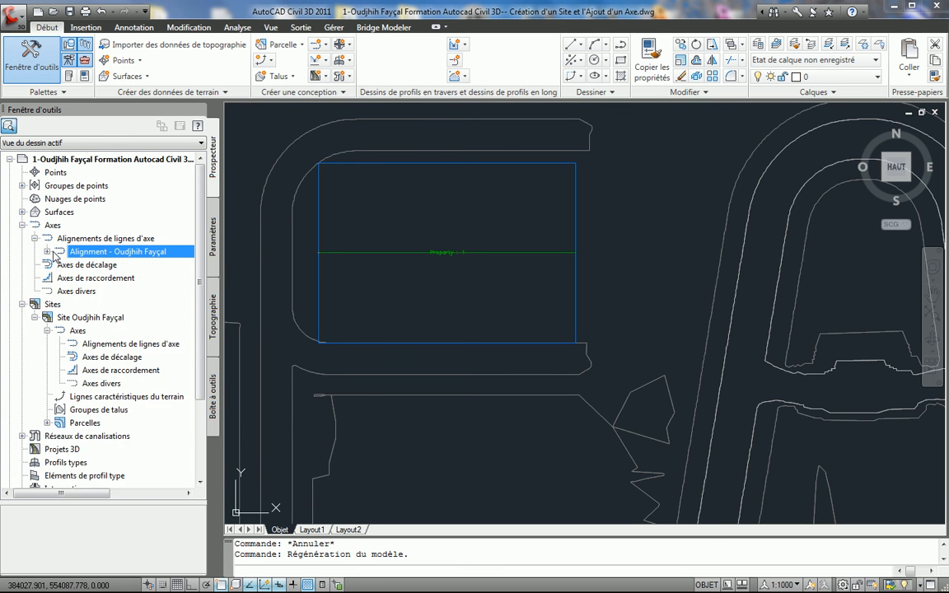
{"action": "right_click", "coordinate": [104, 255]}
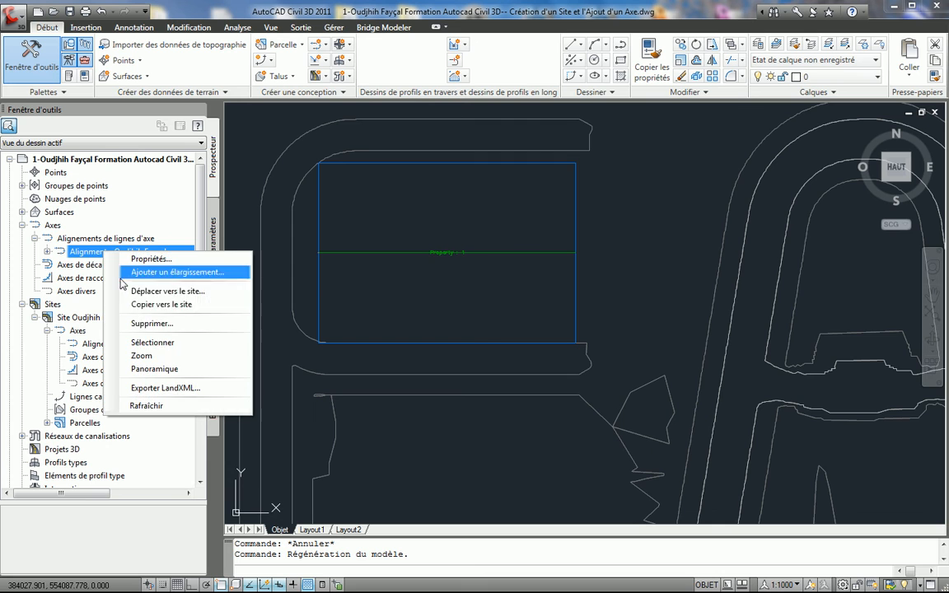
{"action": "left_click", "coordinate": [164, 274]}
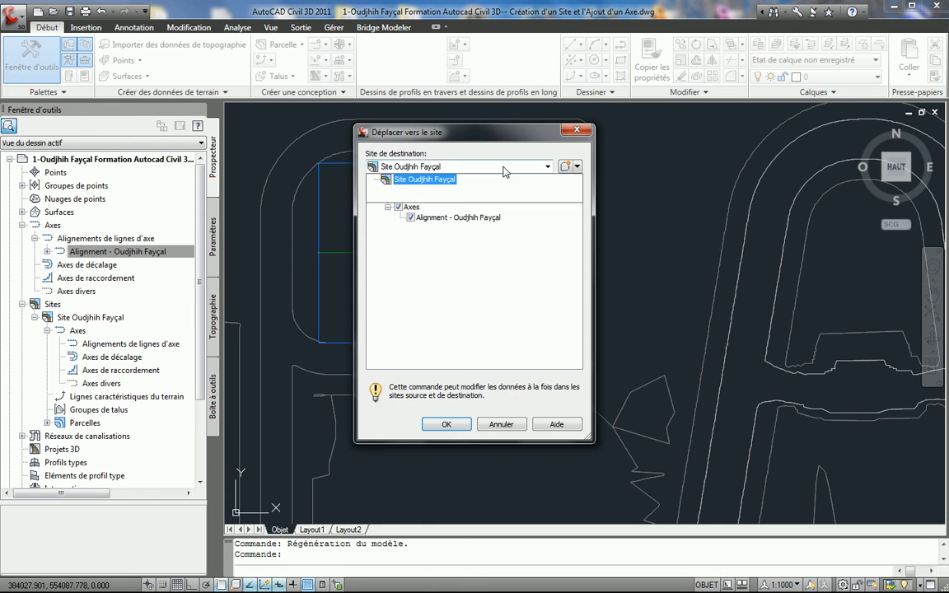
{"action": "left_click", "coordinate": [450, 428]}
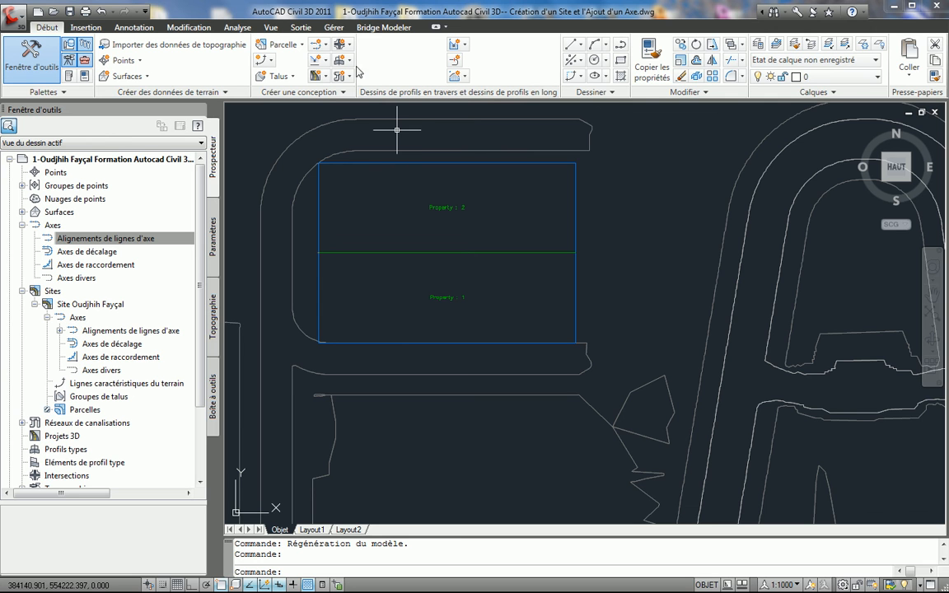
Create a second alignment by layout, assigned to the author's site, with the Proposed style and _No Labels label set.
{"action": "left_click", "coordinate": [323, 47]}
{"action": "left_click", "coordinate": [301, 67]}
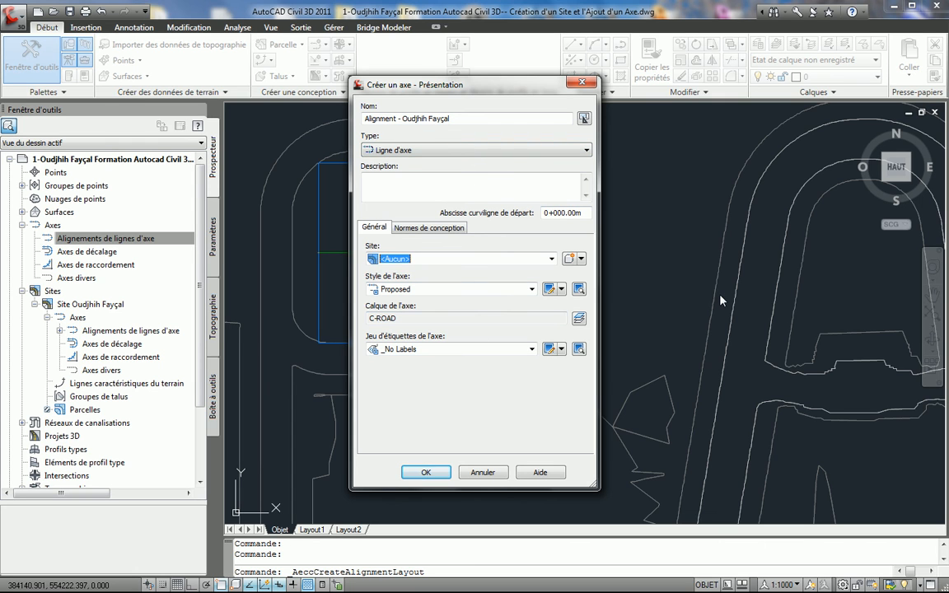
{"action": "left_click", "coordinate": [503, 259]}
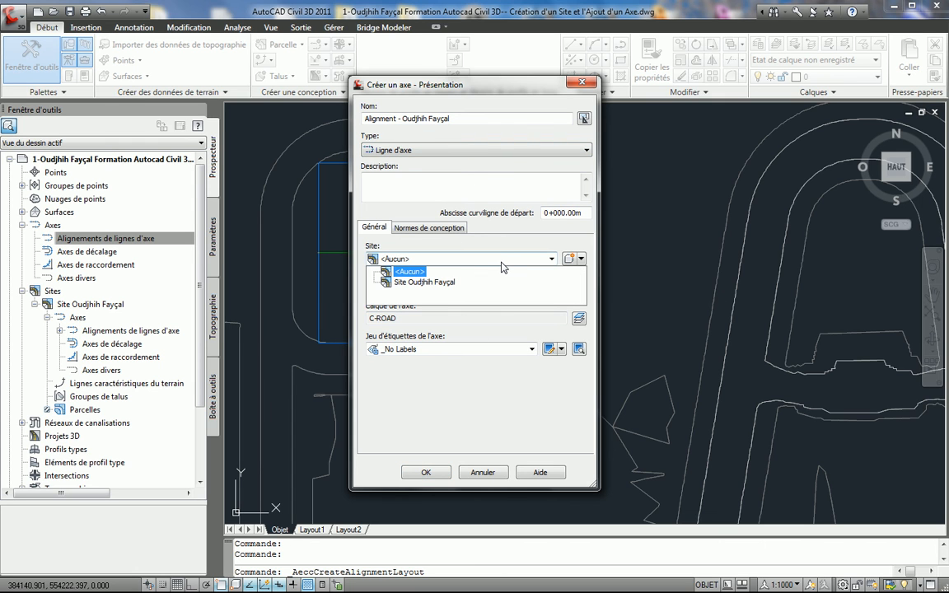
{"action": "left_click", "coordinate": [416, 282]}
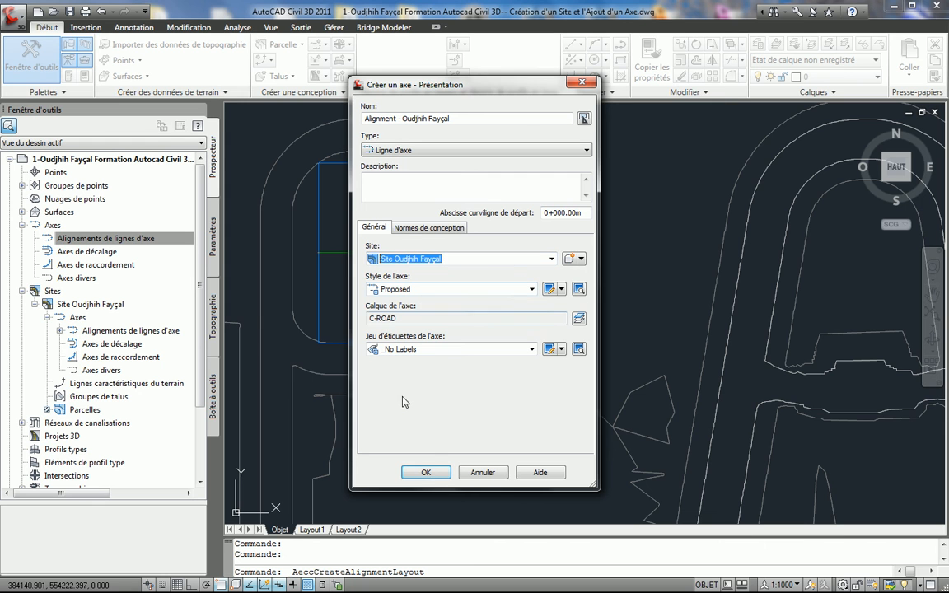
{"action": "left_click", "coordinate": [429, 475]}
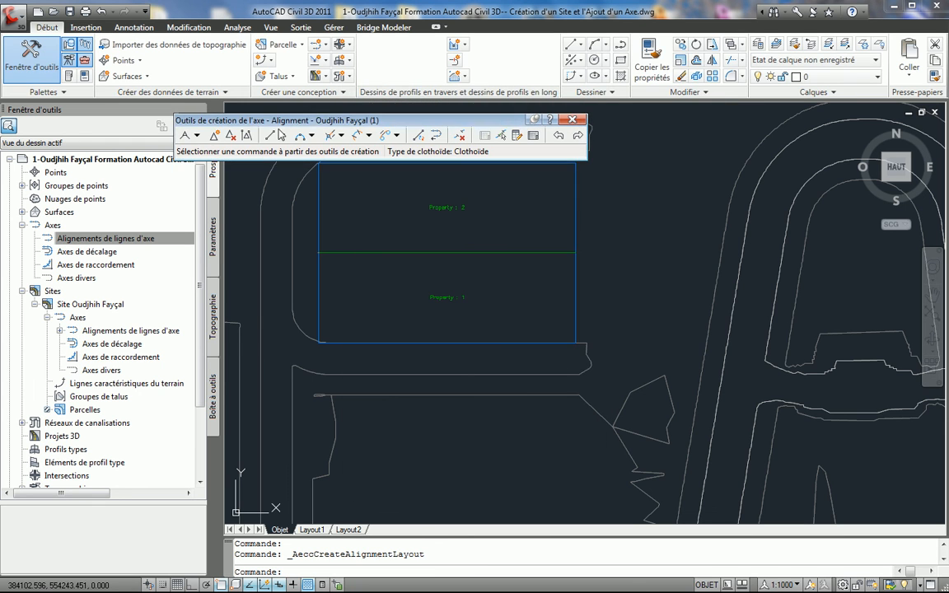
Draw a two-point fixed line about 174 m long from the parcel block's north side to its south side, slightly west of the middle.
{"action": "left_click", "coordinate": [277, 135]}
{"action": "scroll", "coordinate": [486, 329], "scroll_direction": "up", "scroll_amount": 3}
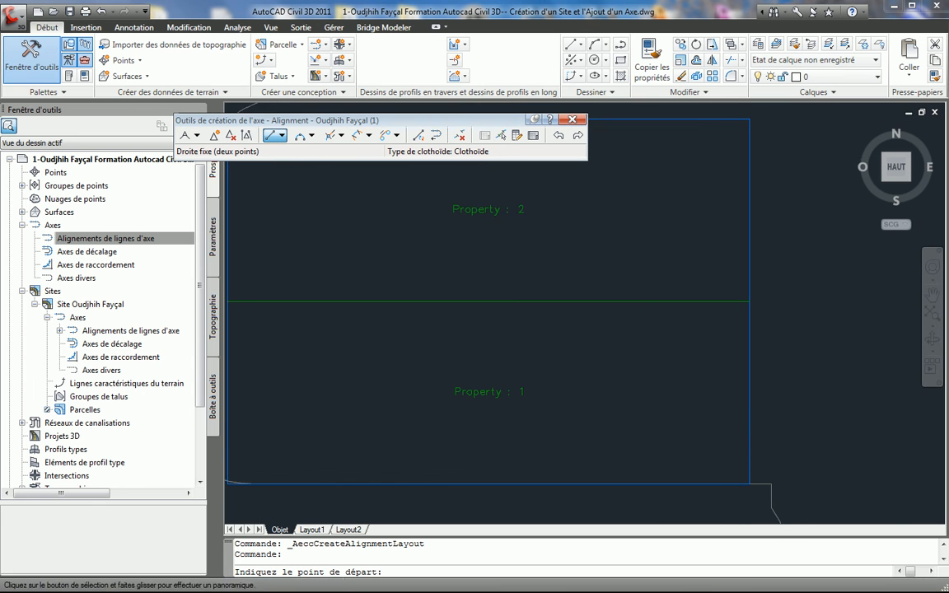
{"action": "middle_click_drag", "start_coordinate": [496, 291], "coordinate": [522, 349]}
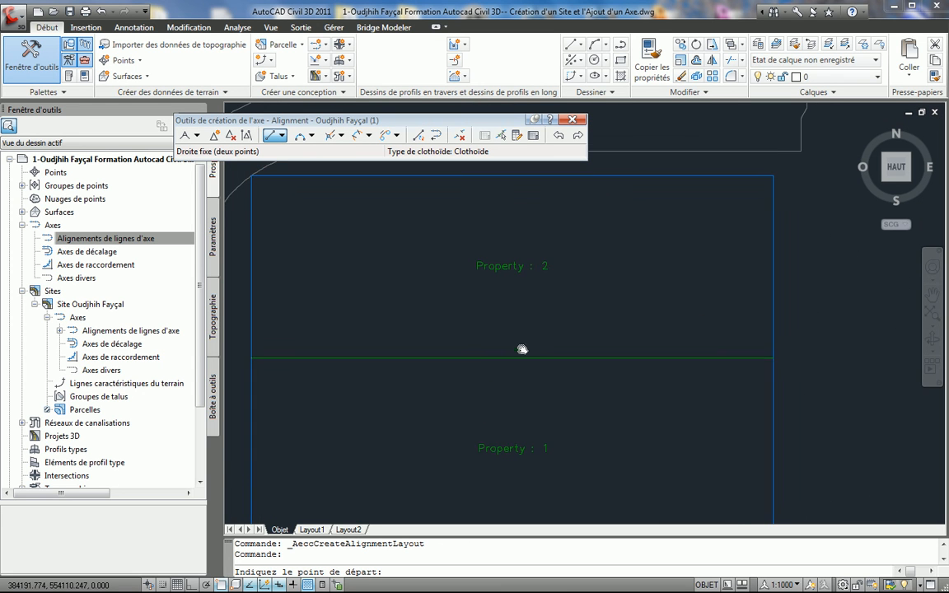
{"action": "left_click", "coordinate": [489, 176]}
{"action": "middle_click_drag", "start_coordinate": [494, 326], "coordinate": [486, 224]}
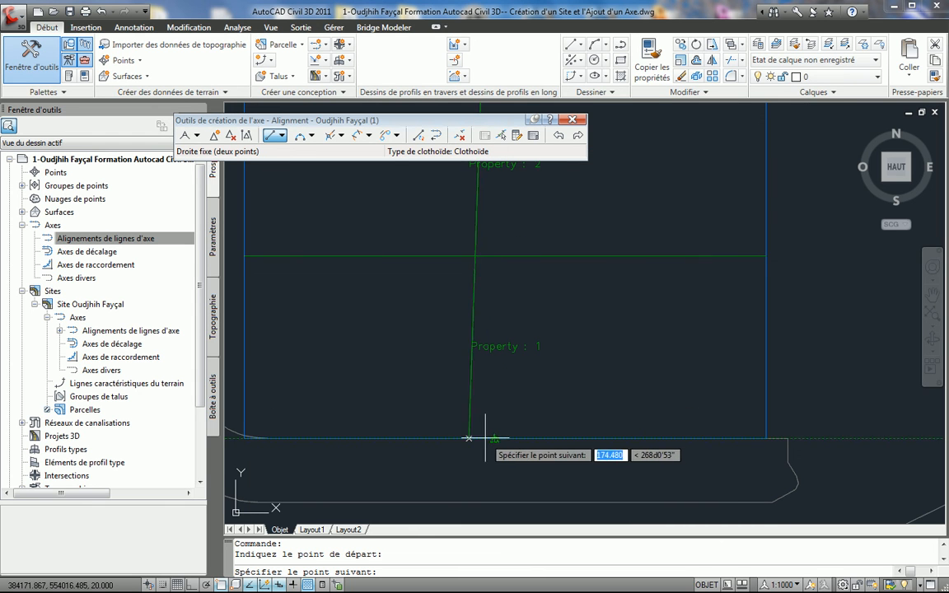
{"action": "left_click", "coordinate": [492, 438]}
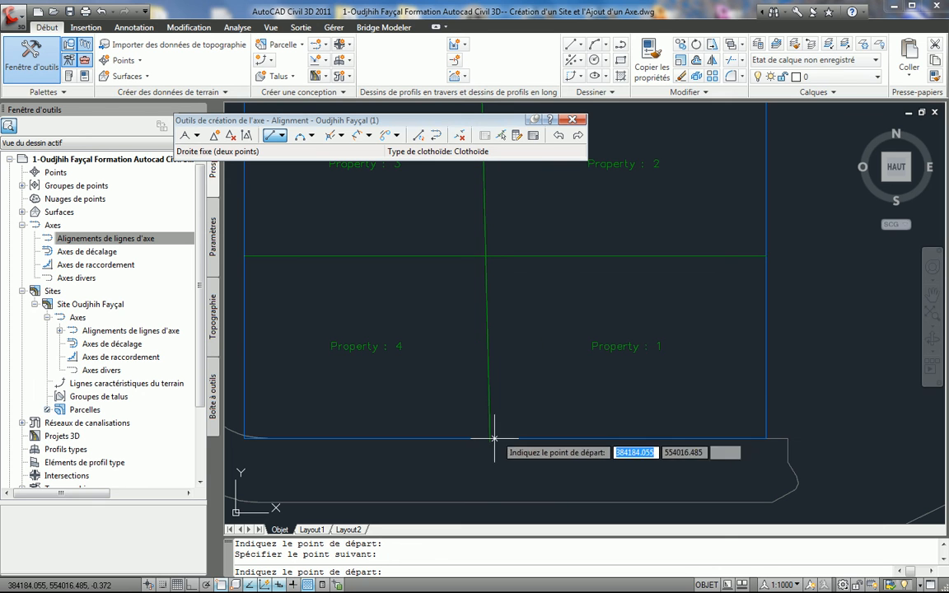
{"action": "scroll", "coordinate": [556, 371], "scroll_direction": "down", "scroll_amount": 4}
{"action": "scroll", "coordinate": [544, 323], "scroll_direction": "up", "scroll_amount": 2}
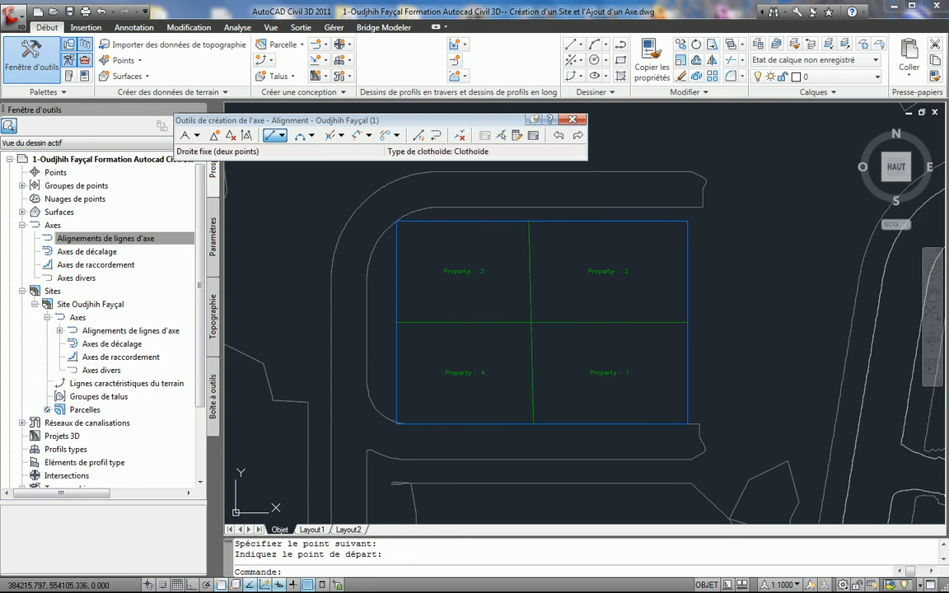
{"action": "left_click", "coordinate": [572, 121]}
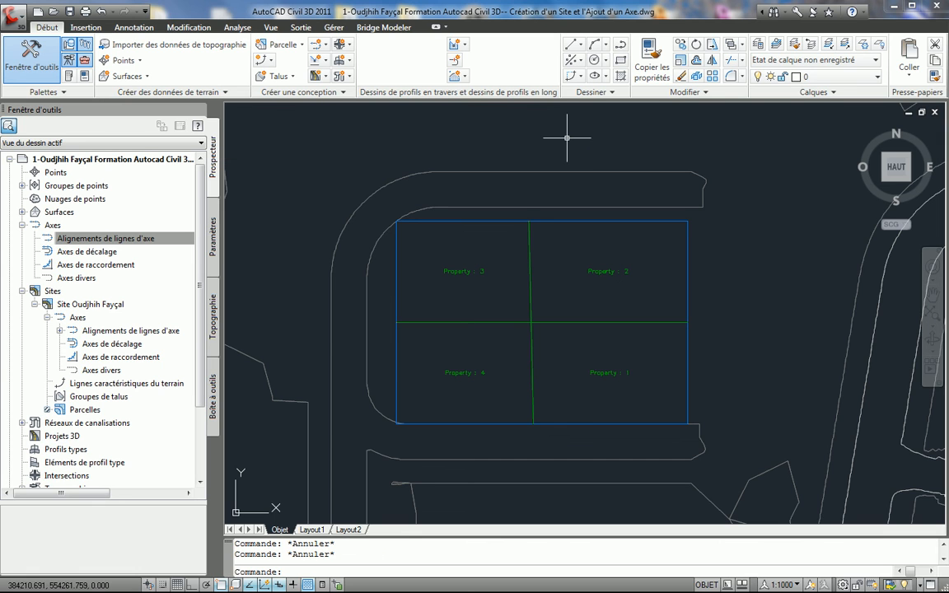